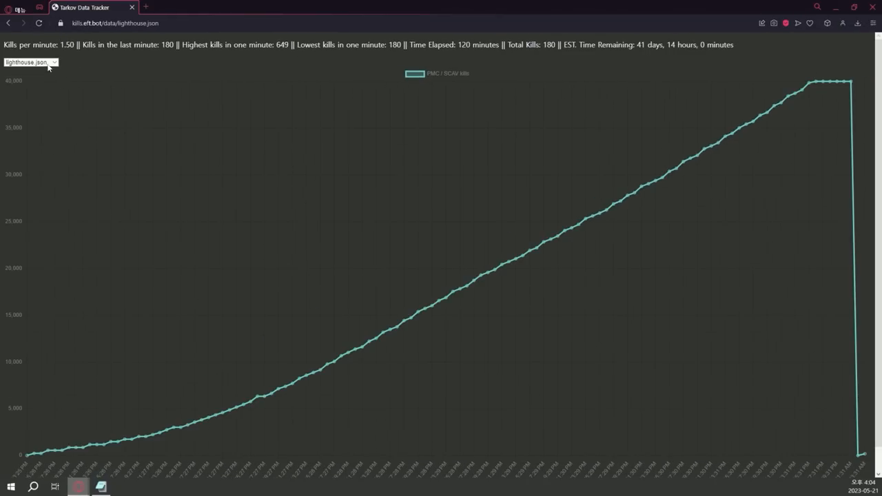
Load the reserve, then woods, then factory kill datasets to compare their graphs
{"action": "left_click", "coordinate": [31, 62]}
{"action": "left_click", "coordinate": [28, 110]}
{"action": "left_click", "coordinate": [31, 62]}
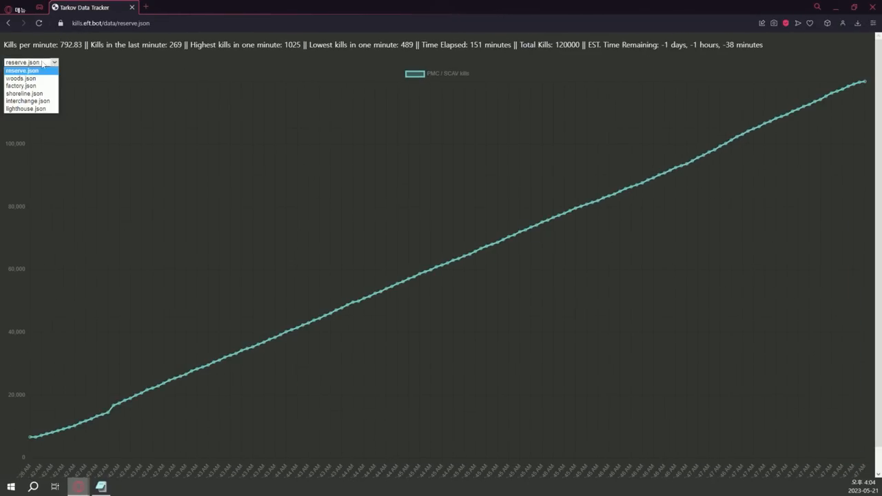
{"action": "left_click", "coordinate": [22, 78]}
{"action": "left_click", "coordinate": [31, 62]}
{"action": "left_click", "coordinate": [21, 86]}
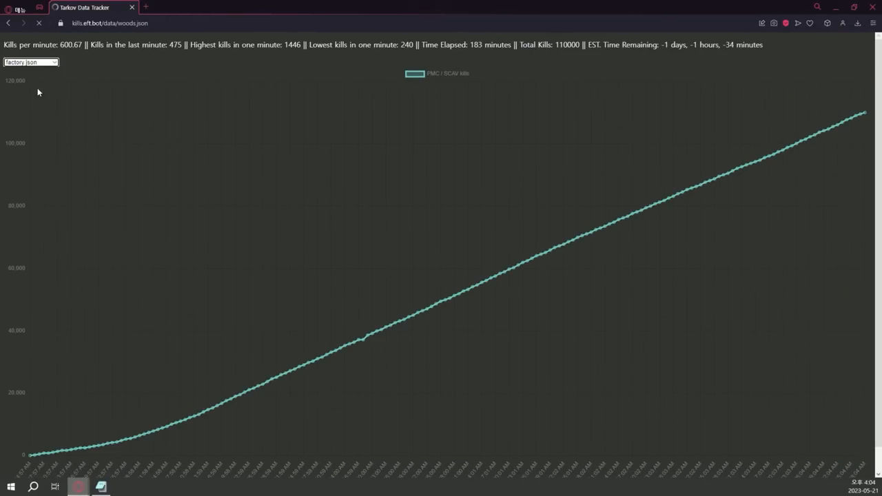
Switch back to reserve.json and keep it as the displayed kill data
{"action": "left_click", "coordinate": [88, 27]}
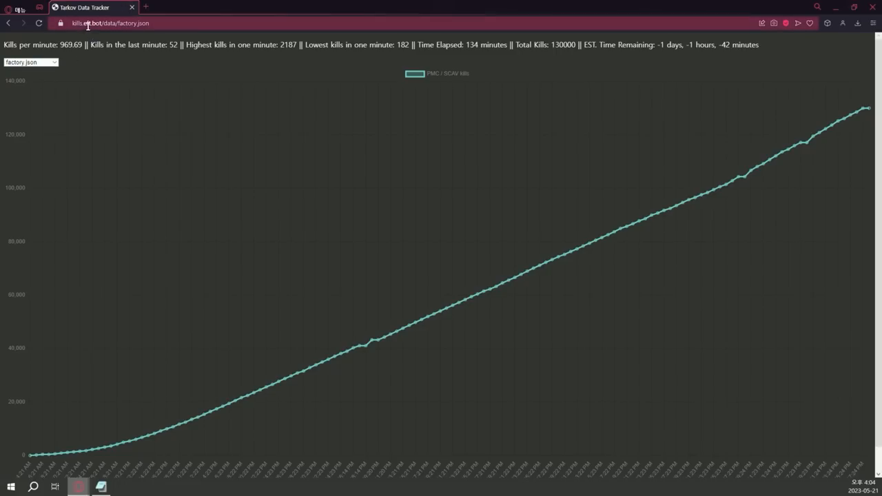
{"action": "left_click", "coordinate": [31, 62]}
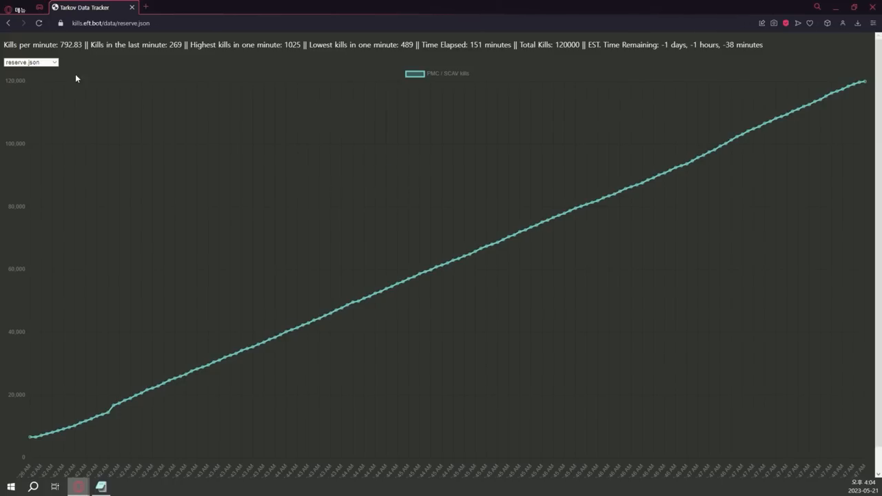
{"action": "left_click", "coordinate": [31, 62]}
{"action": "left_click", "coordinate": [280, 270]}
{"action": "scroll", "coordinate": [276, 259], "scroll_direction": "down", "scroll_amount": 1}
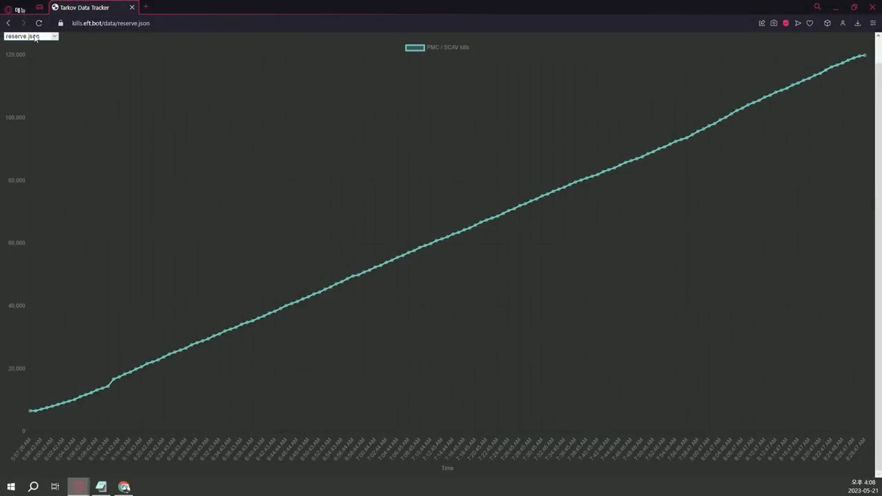
{"action": "left_click", "coordinate": [31, 36]}
{"action": "left_click", "coordinate": [29, 53]}
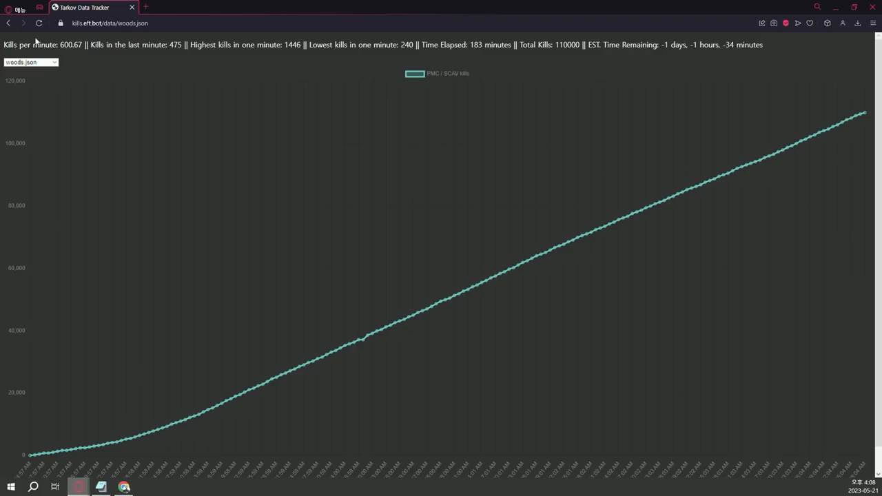
{"action": "left_click", "coordinate": [31, 62]}
{"action": "left_click", "coordinate": [37, 97]}
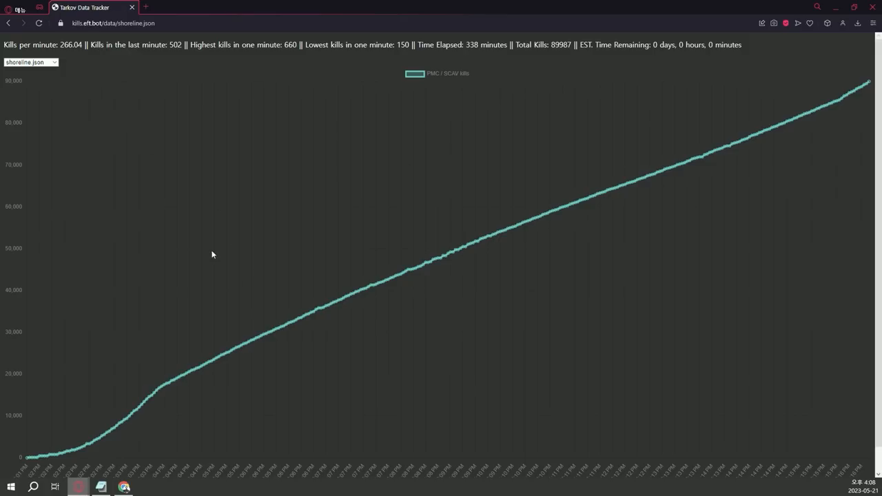
{"action": "left_click", "coordinate": [40, 62]}
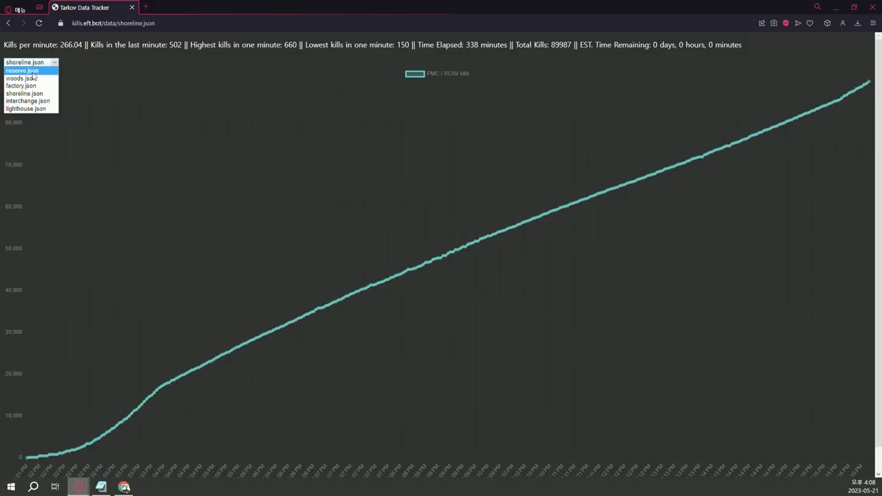
{"action": "left_click", "coordinate": [28, 70]}
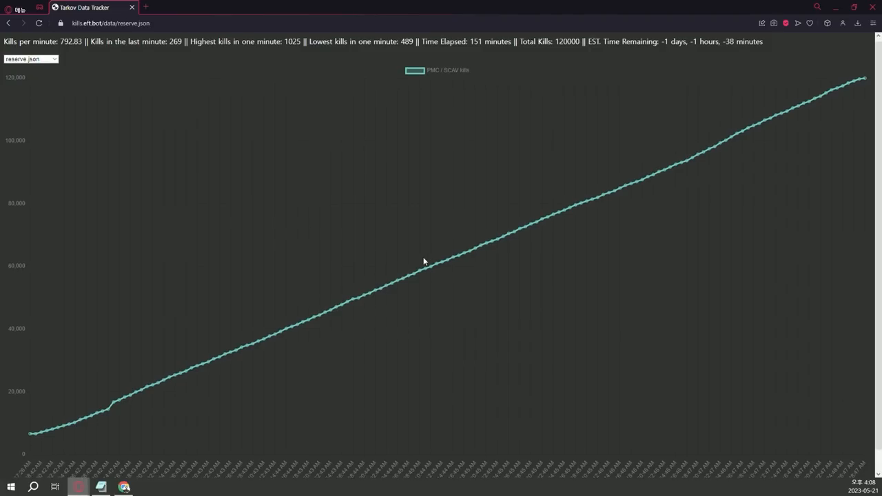
{"action": "scroll", "coordinate": [282, 219], "scroll_direction": "down", "scroll_amount": 1}
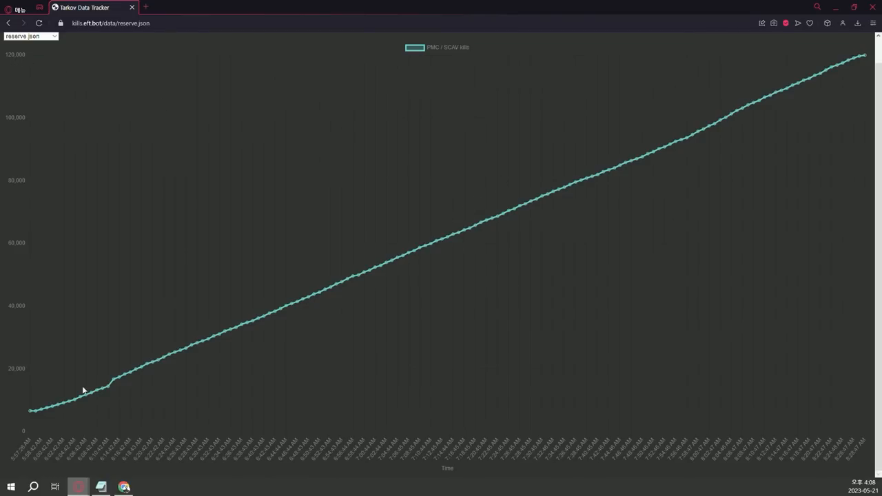
Show the woods kill graph, then load factory.json for the Factory chart
{"action": "left_click", "coordinate": [32, 35]}
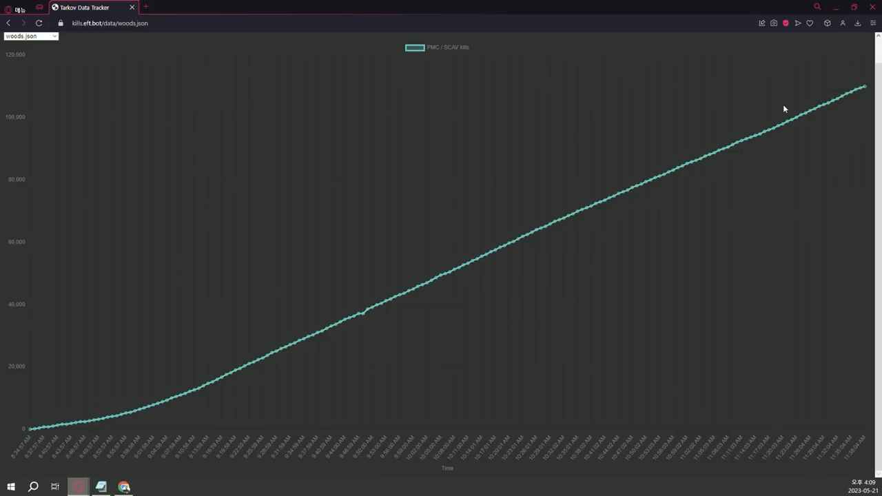
{"action": "left_click", "coordinate": [31, 36]}
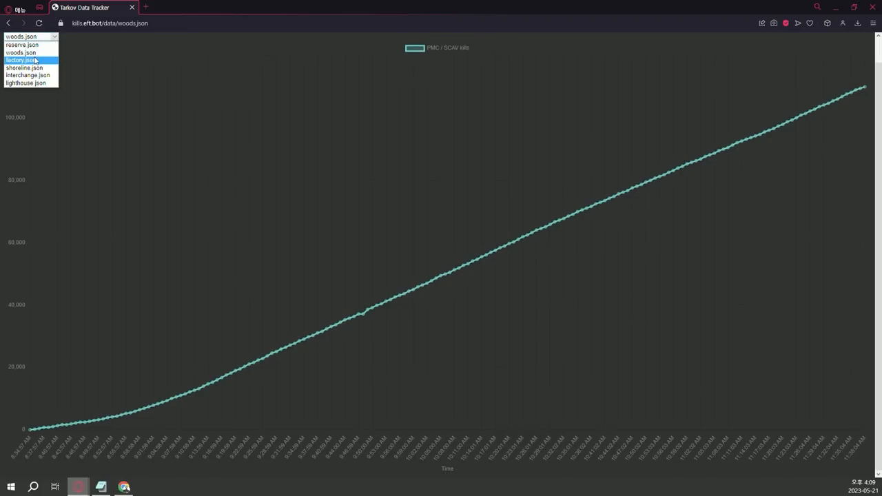
{"action": "left_click", "coordinate": [31, 57]}
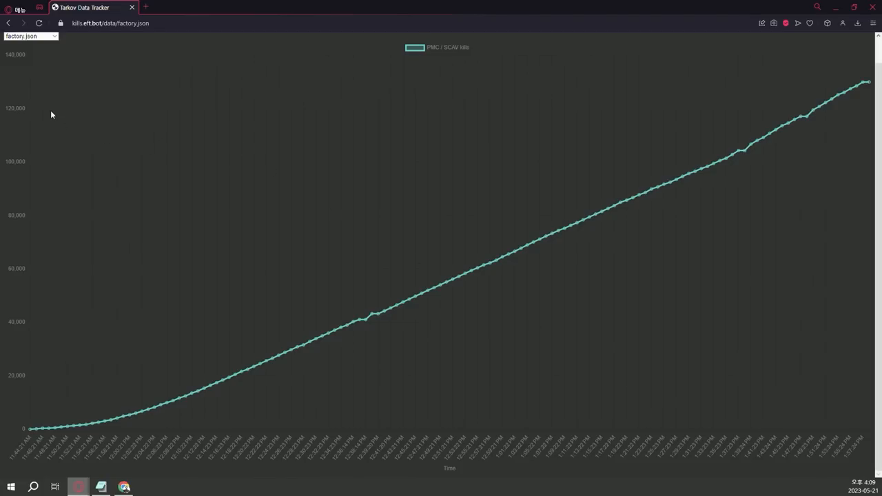
Load the shoreline kill data, then switch to interchange.json
{"action": "left_click", "coordinate": [31, 36]}
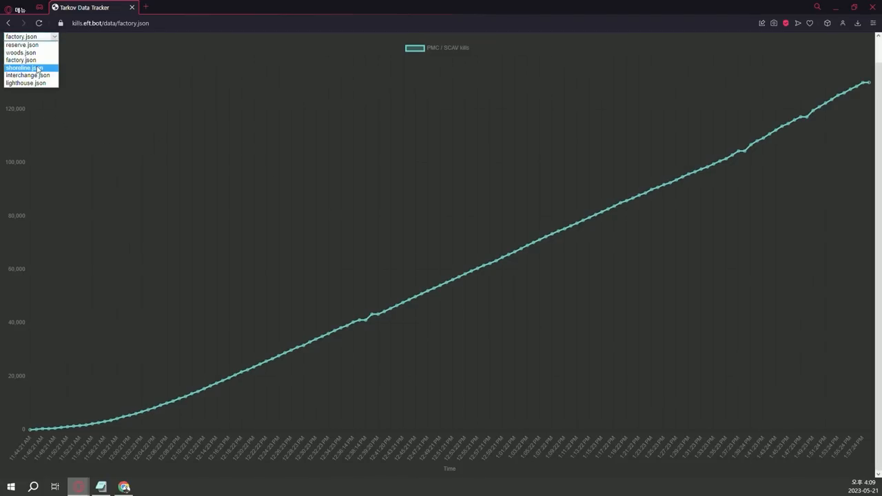
{"action": "left_click", "coordinate": [24, 67]}
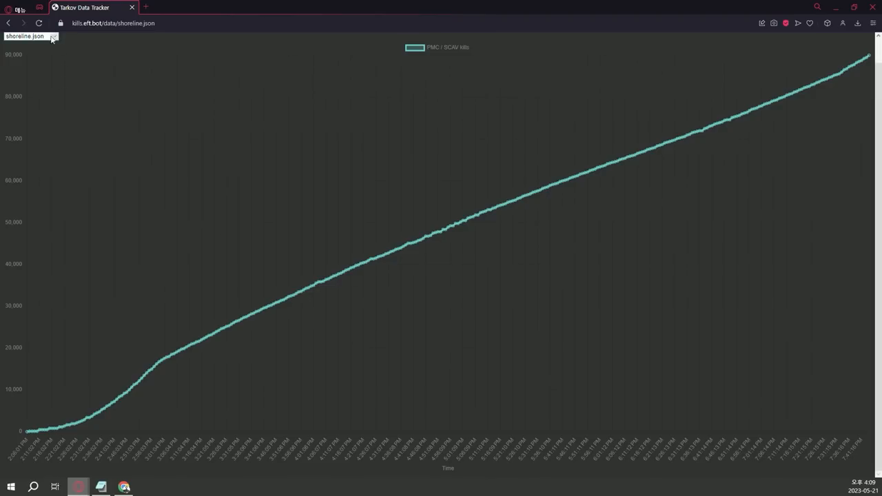
{"action": "left_click", "coordinate": [31, 36]}
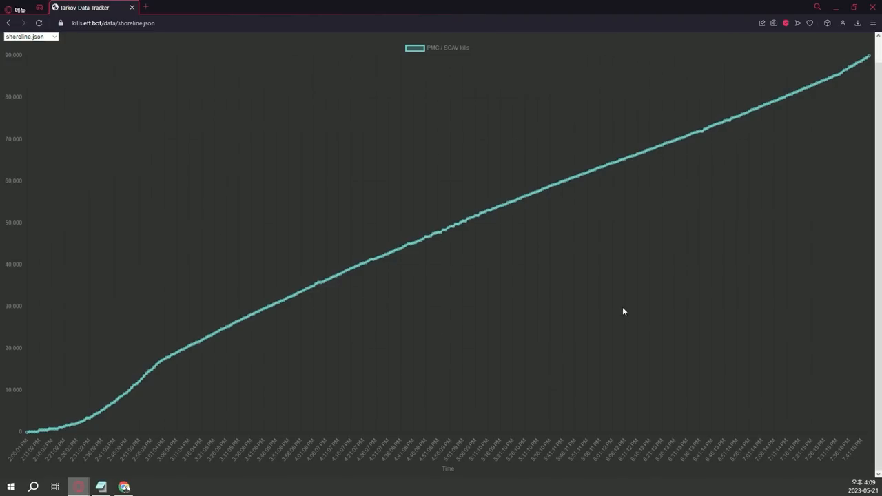
{"action": "left_click", "coordinate": [54, 37]}
{"action": "left_click", "coordinate": [36, 81]}
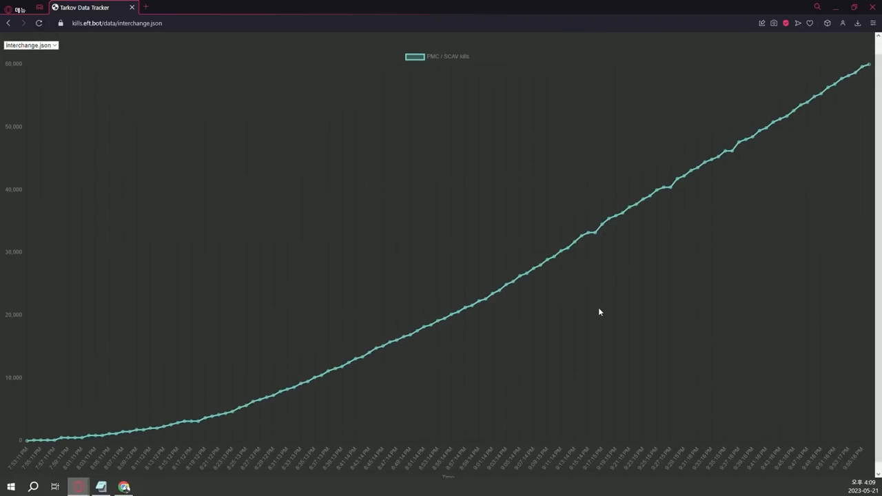
{"action": "scroll", "coordinate": [598, 312], "scroll_direction": "down", "scroll_amount": 1}
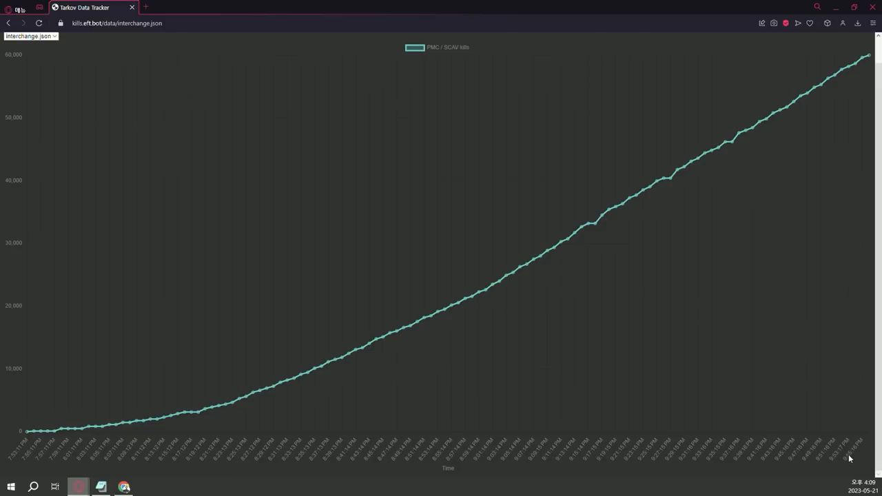
Show the Lighthouse kill graph and reopen the dataset list for reserve.json
{"action": "left_click", "coordinate": [31, 36]}
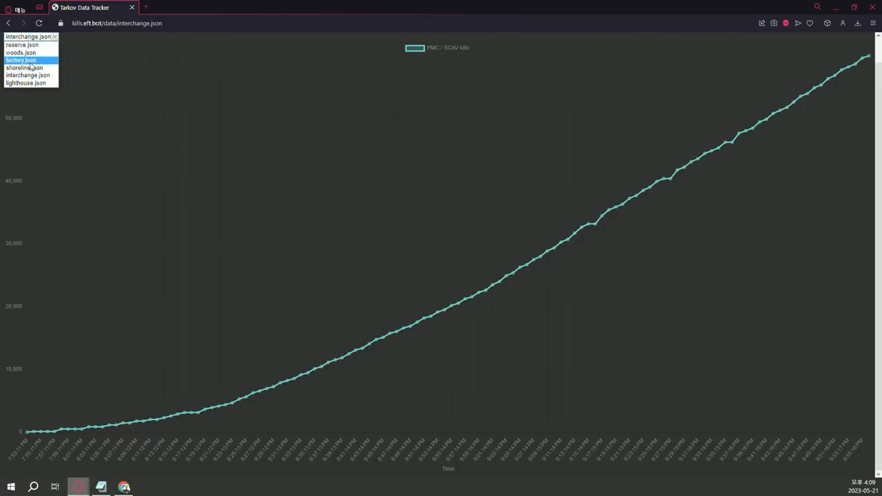
{"action": "left_click", "coordinate": [27, 87]}
{"action": "scroll", "coordinate": [679, 286], "scroll_direction": "down", "scroll_amount": 1}
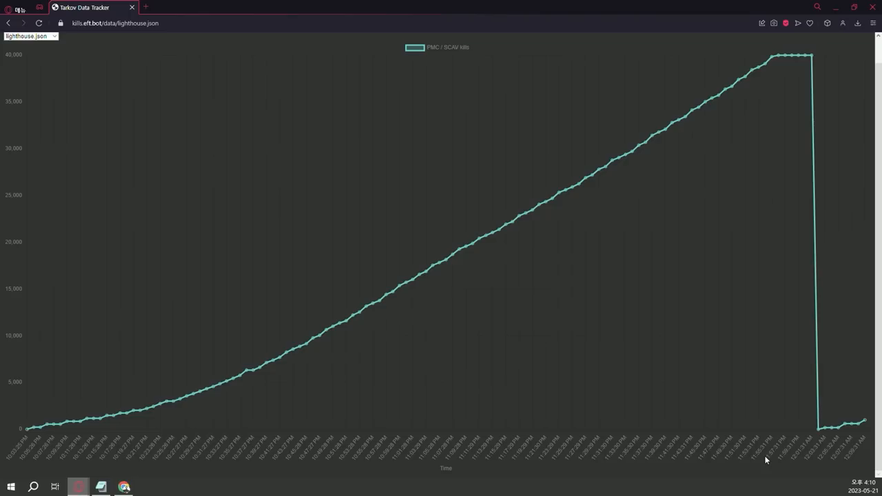
{"action": "left_click", "coordinate": [54, 36]}
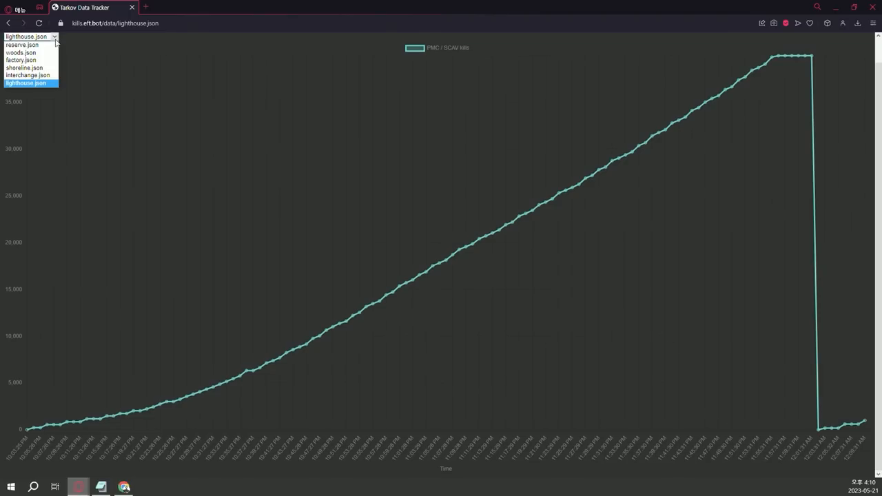
{"action": "left_click", "coordinate": [38, 45]}
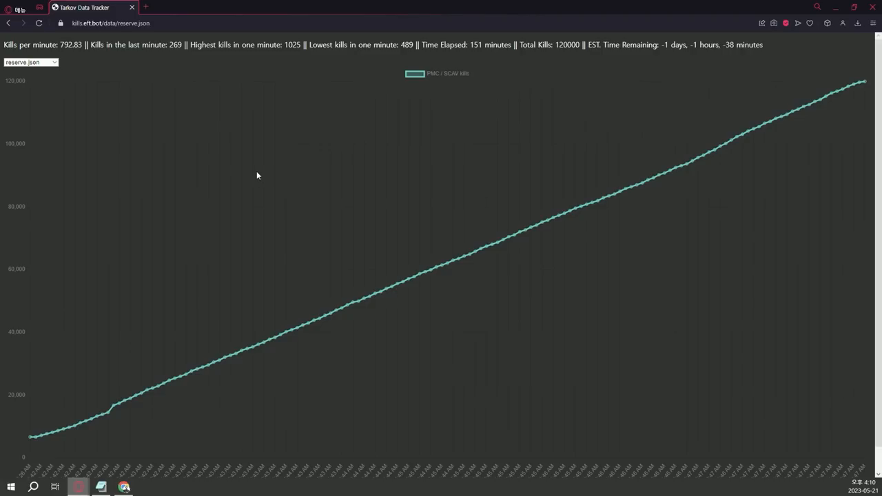
{"action": "scroll", "coordinate": [312, 187], "scroll_direction": "down", "scroll_amount": 1}
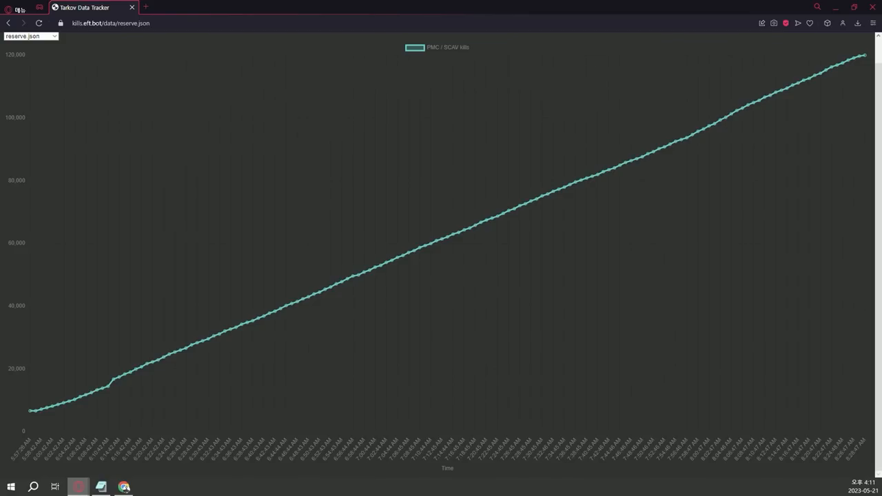
Show the Woods kill graph, then the Factory one
{"action": "left_click", "coordinate": [40, 36]}
{"action": "left_click", "coordinate": [41, 55]}
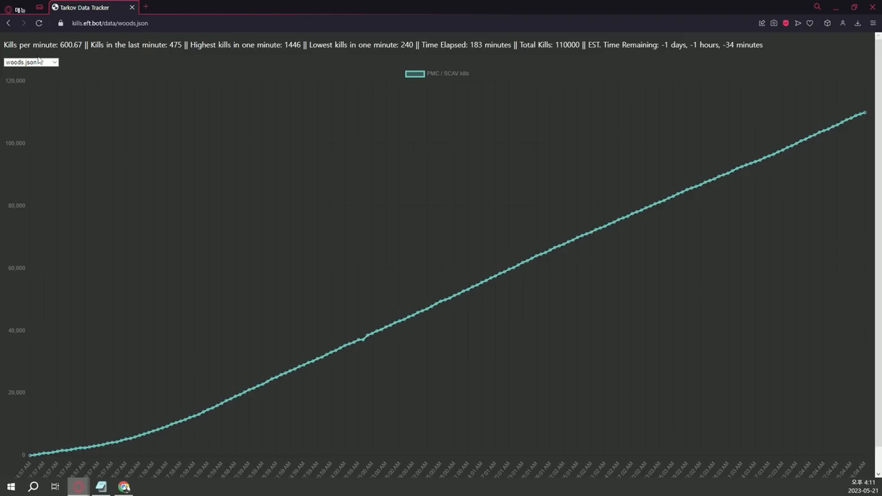
{"action": "left_click", "coordinate": [31, 62]}
{"action": "left_click", "coordinate": [41, 86]}
Show the Shoreline kill graph, then settle on interchange.json
{"action": "left_click", "coordinate": [31, 62]}
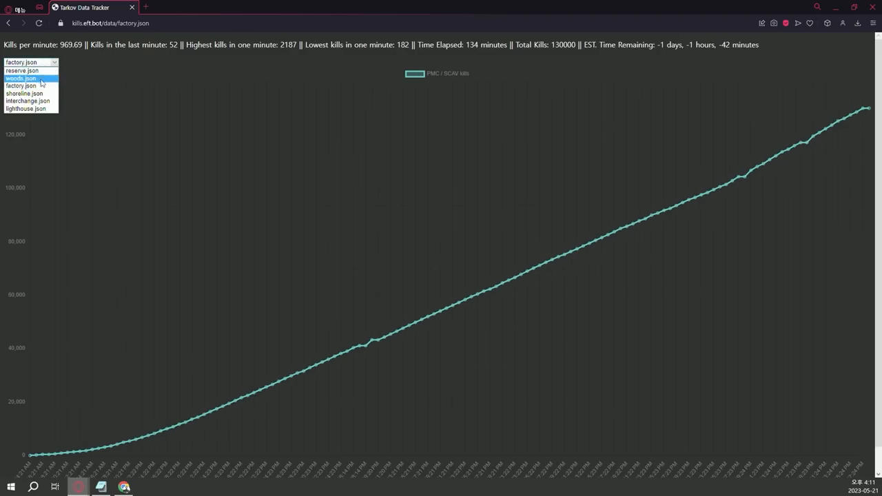
{"action": "left_click", "coordinate": [31, 87]}
{"action": "left_click", "coordinate": [31, 62]}
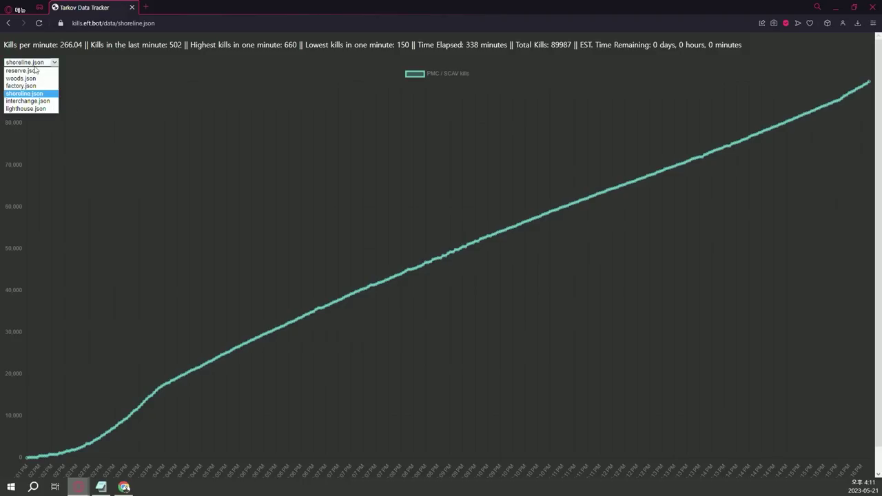
{"action": "left_click", "coordinate": [31, 103]}
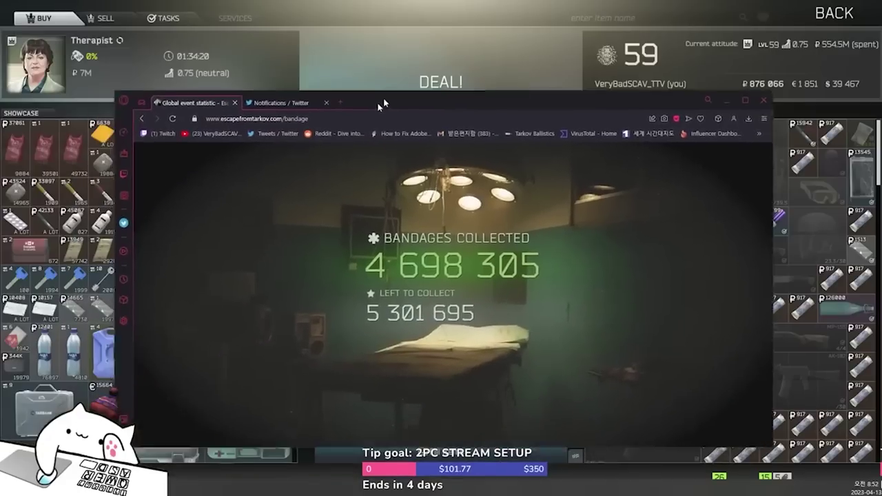
Move the browser window higher and to the right, off the kill graphs
{"action": "left_click_drag", "start_coordinate": [383, 99], "coordinate": [401, 68]}
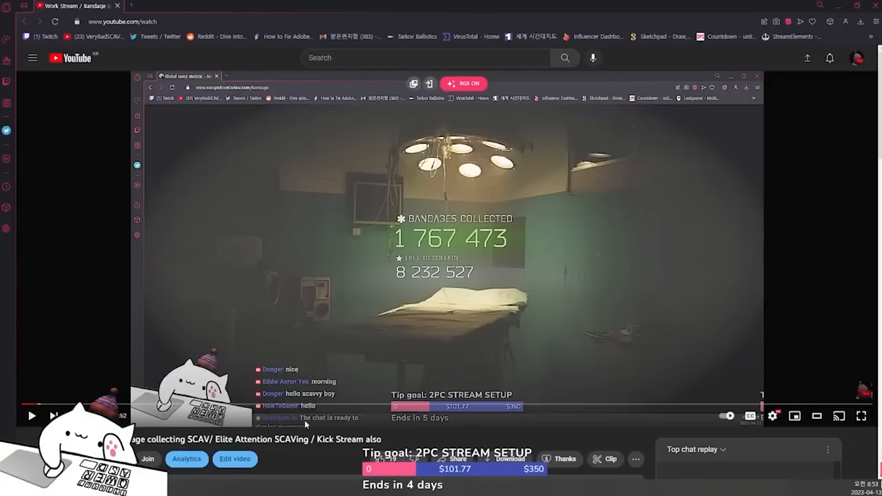
{"action": "scroll", "coordinate": [324, 449], "scroll_direction": "down", "scroll_amount": 2}
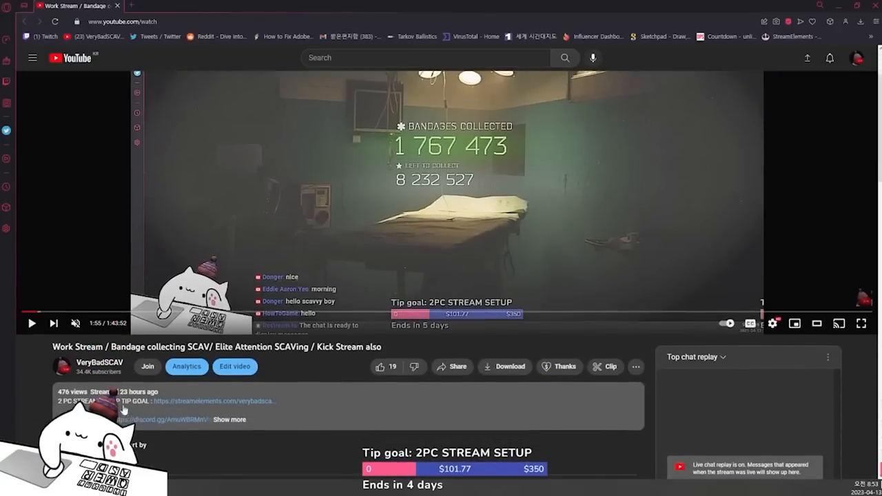
{"action": "left_click", "coordinate": [125, 395]}
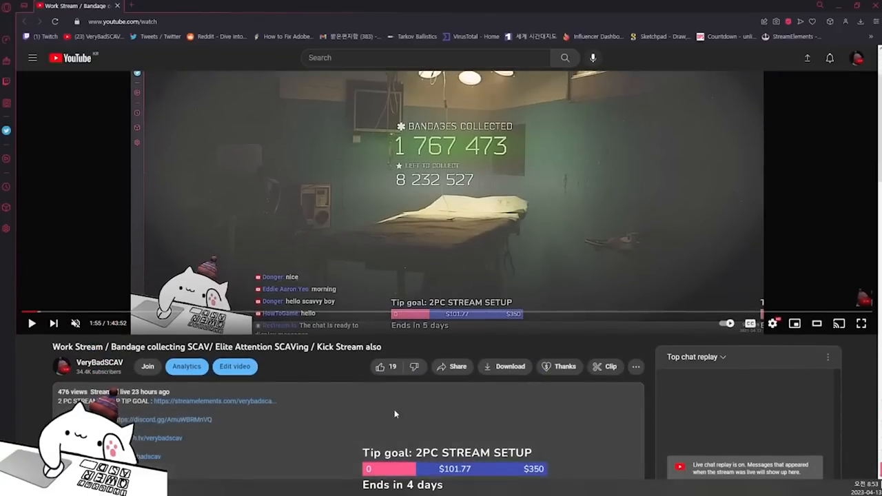
{"action": "scroll", "coordinate": [394, 409], "scroll_direction": "down", "scroll_amount": 3}
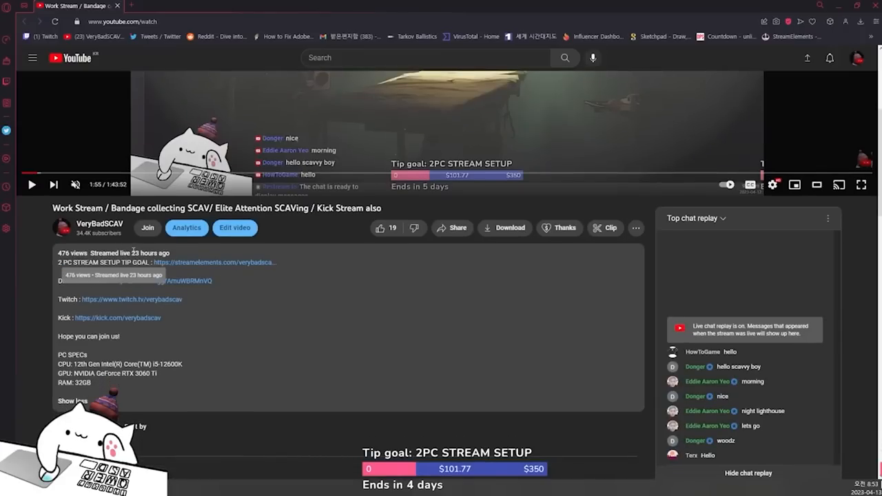
{"action": "left_click_drag", "start_coordinate": [131, 253], "coordinate": [176, 252]}
{"action": "scroll", "coordinate": [273, 292], "scroll_direction": "up", "scroll_amount": 4}
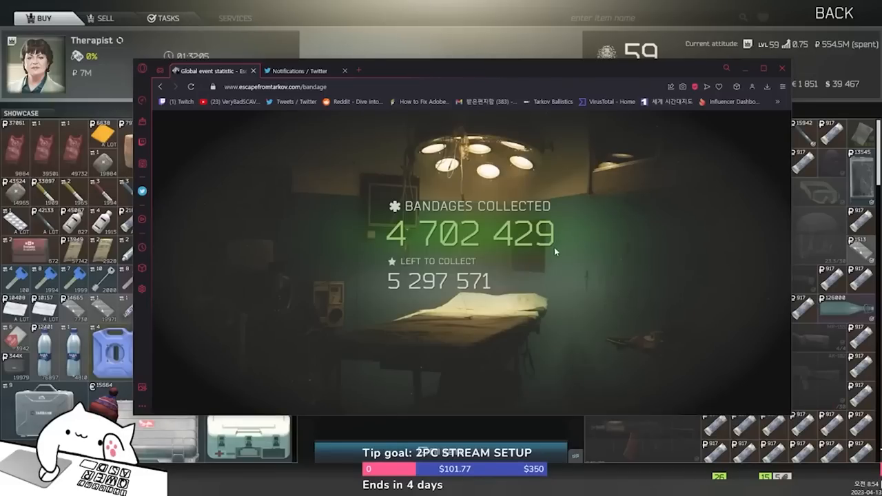
Alt+Tab from the bandage counter back to the Interchange kill graph tab
{"action": "key", "text": "alt+Tab"}
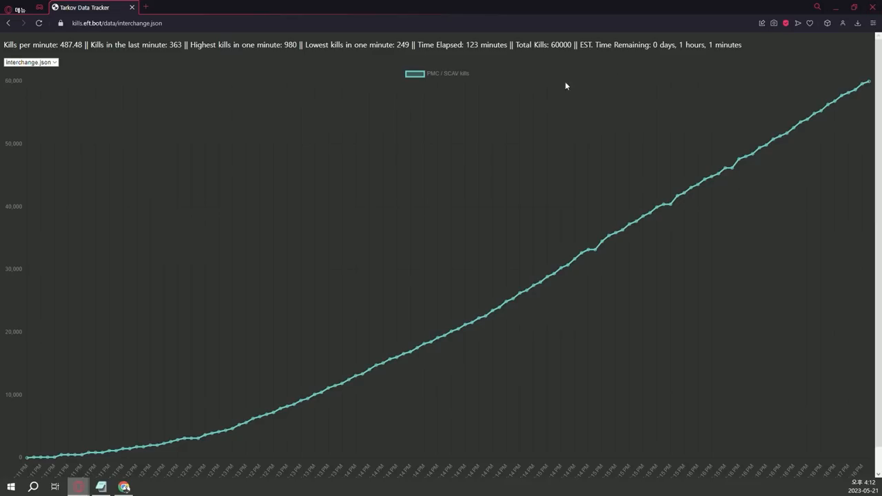
{"action": "scroll", "coordinate": [452, 185], "scroll_direction": "down", "scroll_amount": 1}
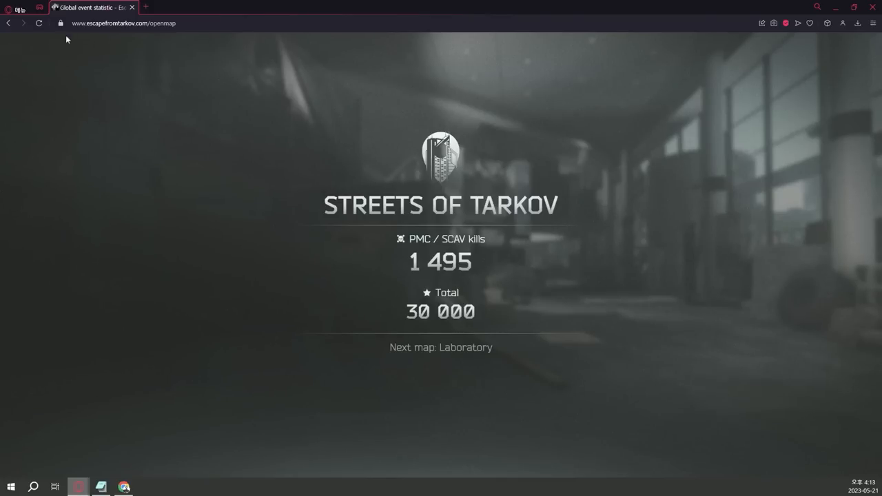
{"action": "left_click", "coordinate": [40, 23]}
{"action": "left_click", "coordinate": [39, 23]}
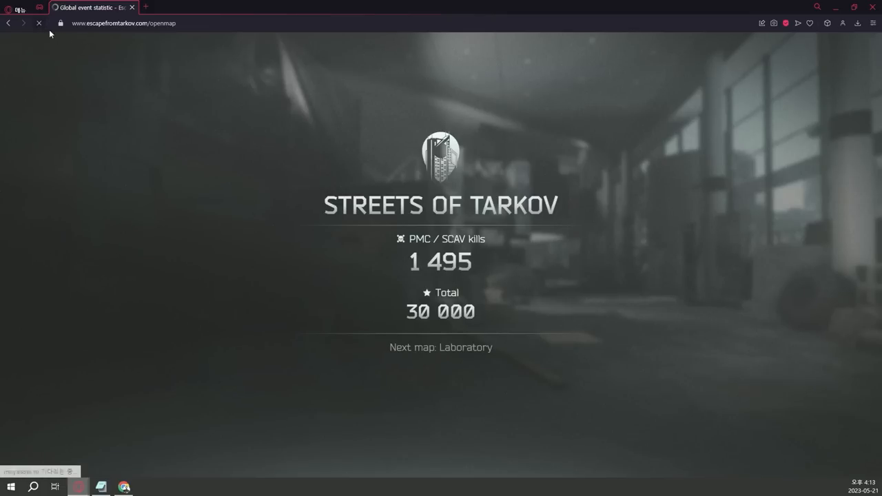